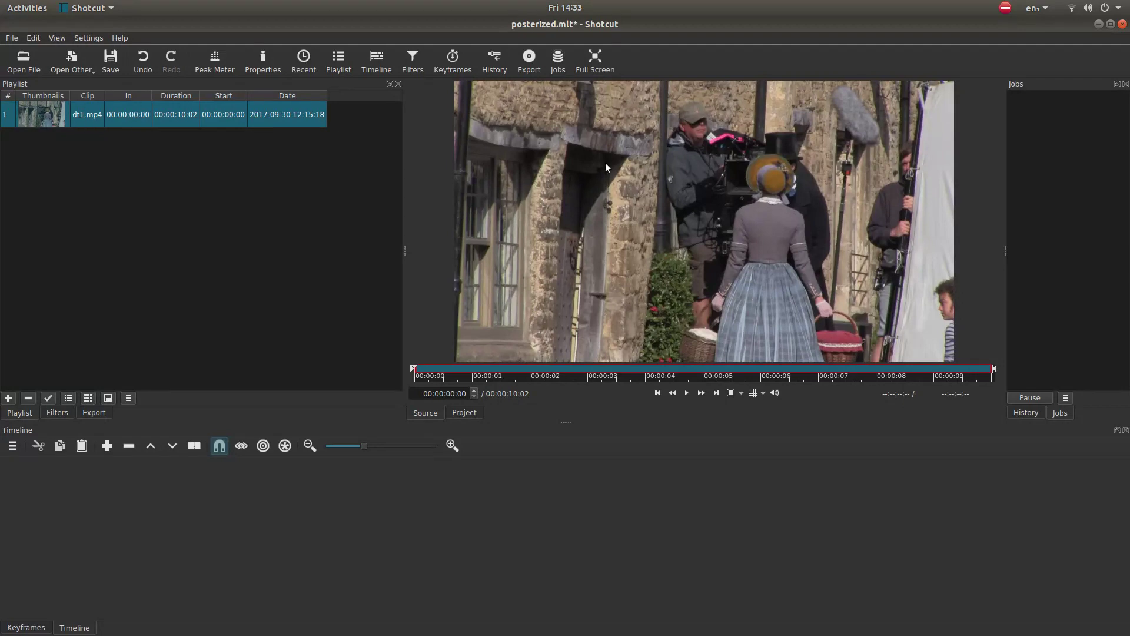
Apply the Posterise video filter to dt1.mp4, starting at 10% levels
click(52, 413)
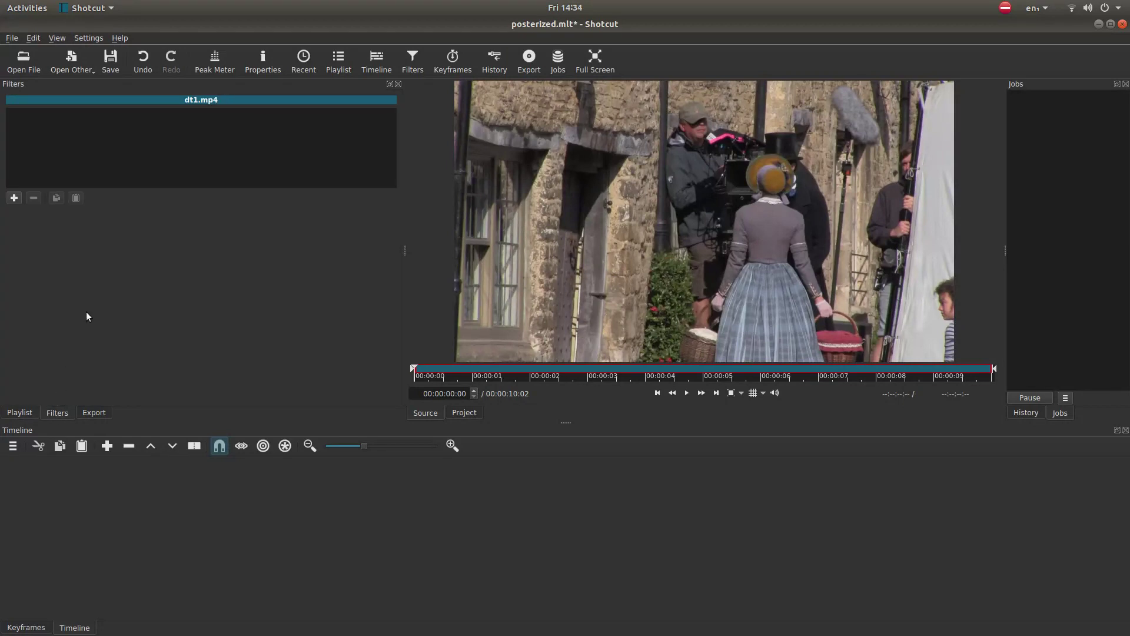
click(15, 197)
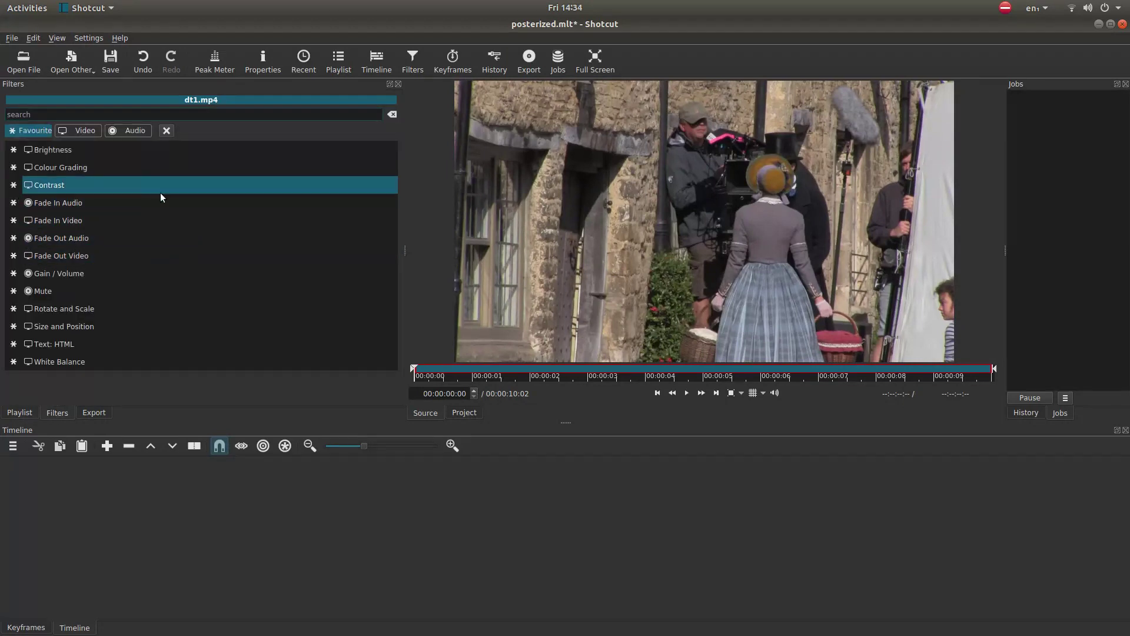
click(58, 114)
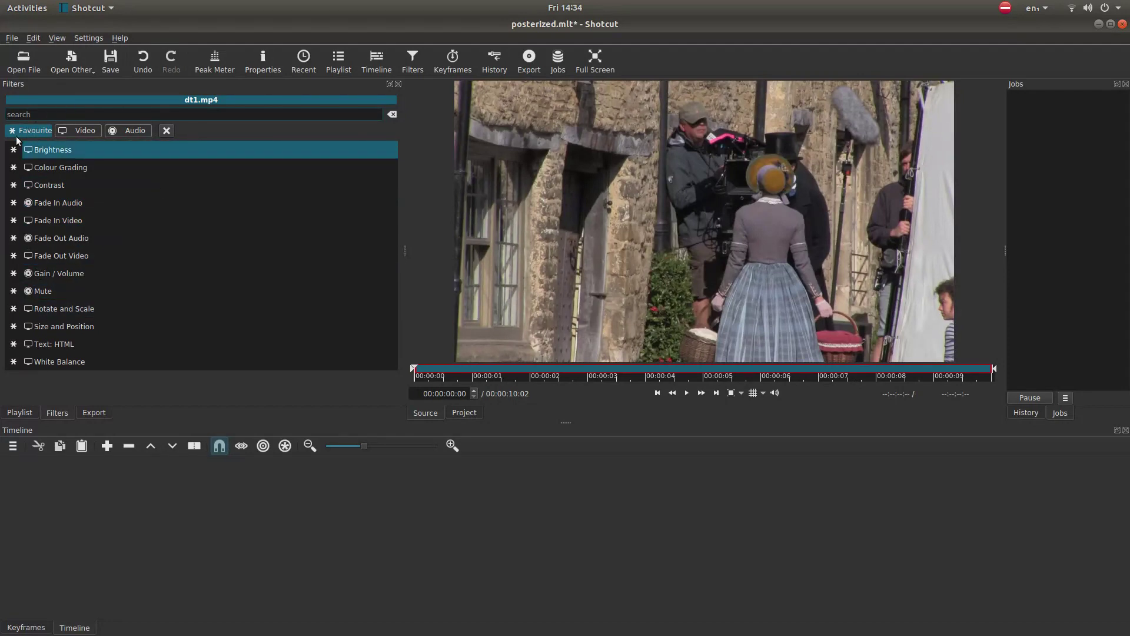
click(86, 131)
scroll(71, 219, down, 3)
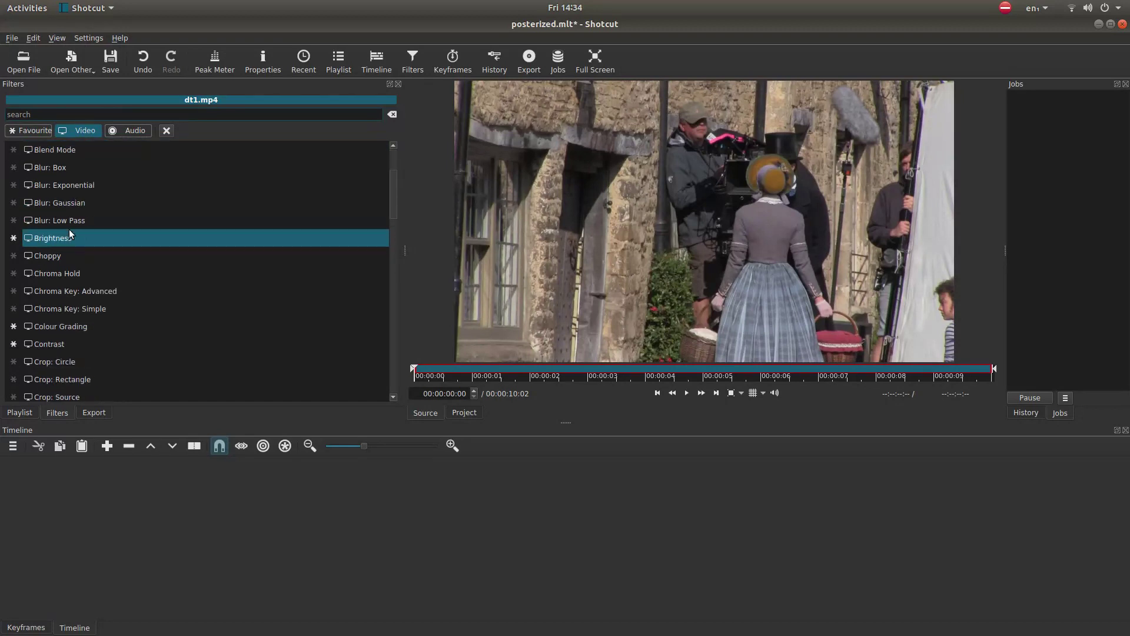
scroll(70, 230, down, 2)
scroll(70, 230, down, 3)
scroll(70, 231, down, 3)
scroll(70, 230, down, 3)
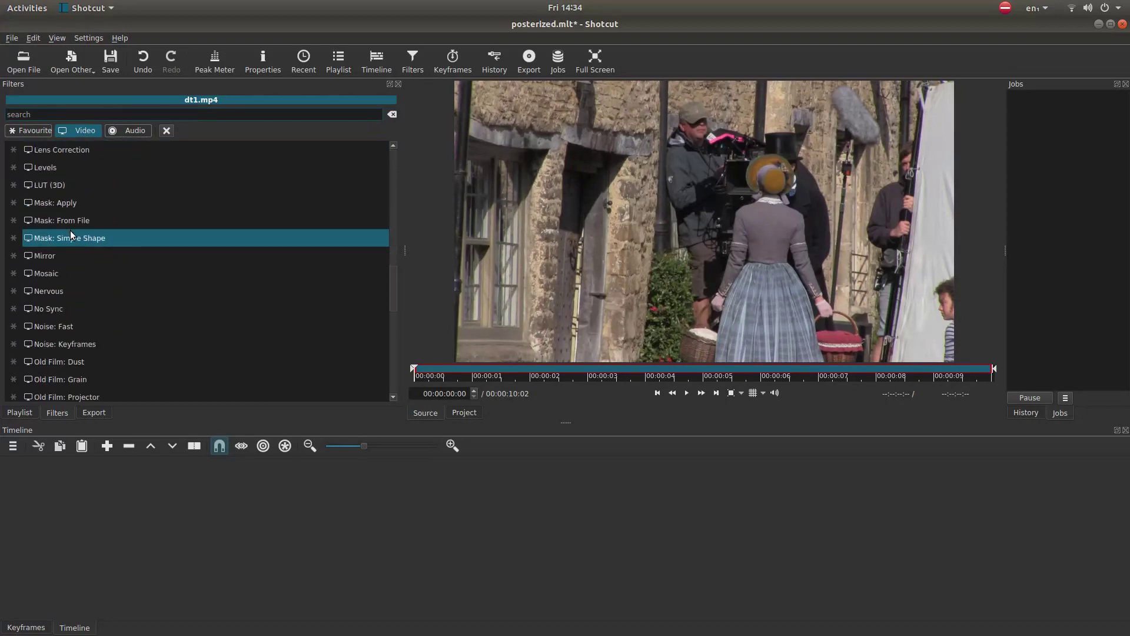
scroll(70, 230, down, 2)
scroll(70, 230, down, 2)
scroll(70, 231, down, 2)
scroll(70, 231, down, 2)
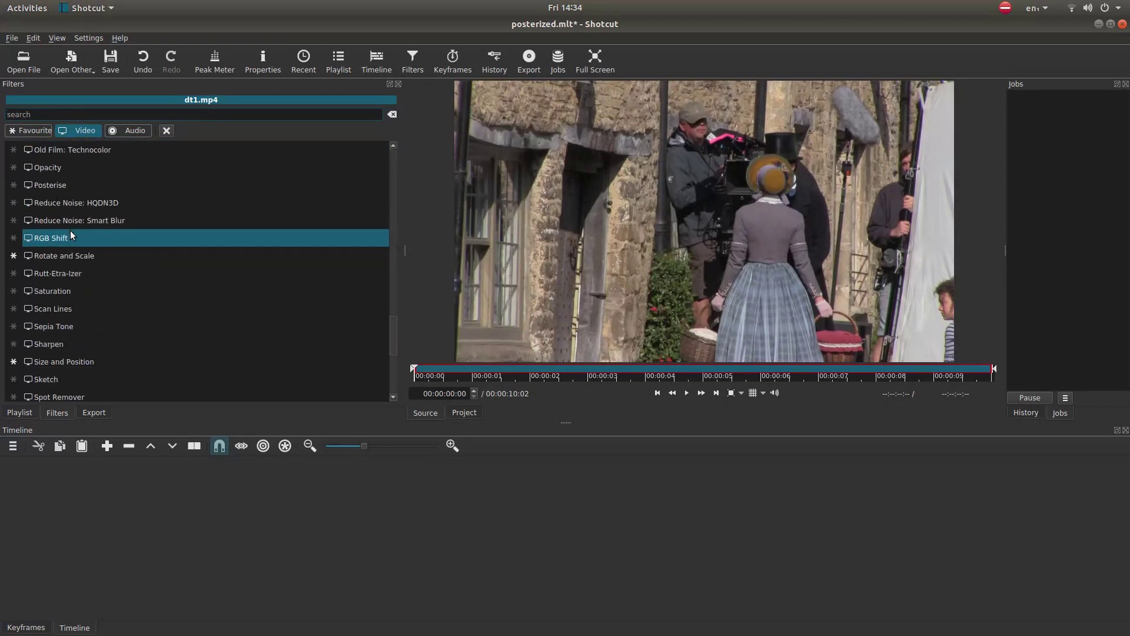
scroll(70, 231, down, 2)
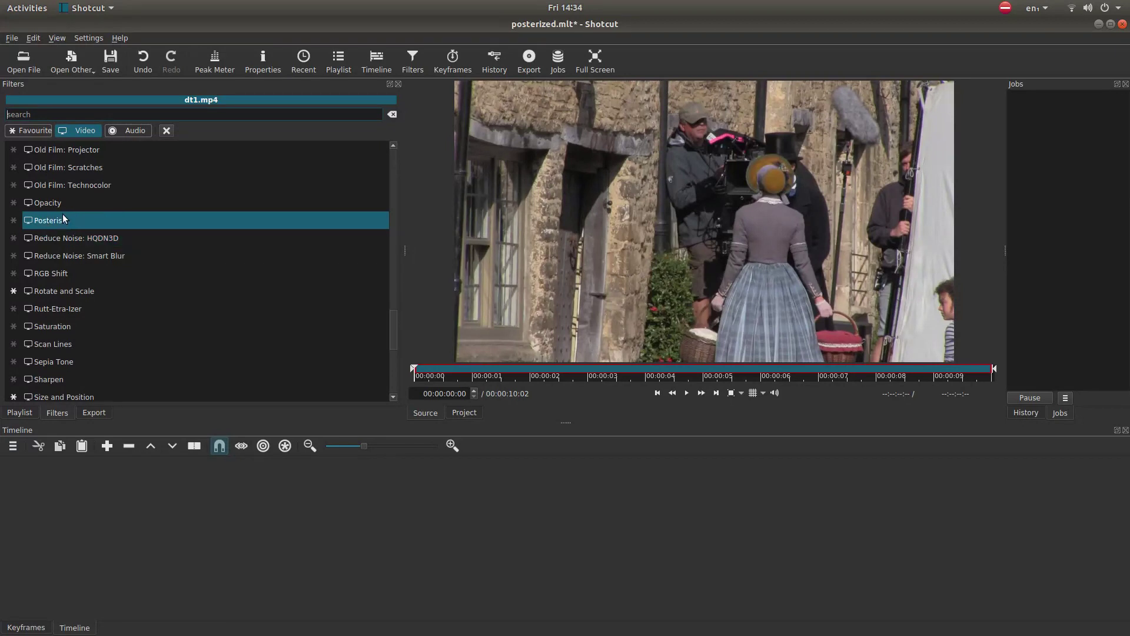
click(63, 219)
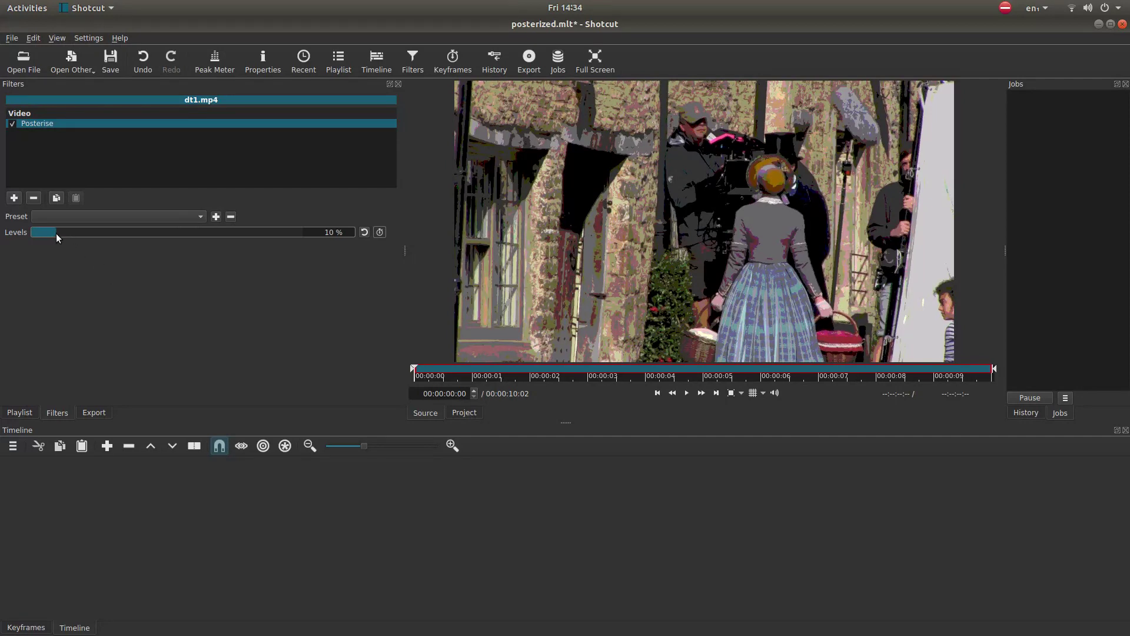
Drag the Posterise Levels slider from 10% down to 8%
drag(55, 233, 52, 232)
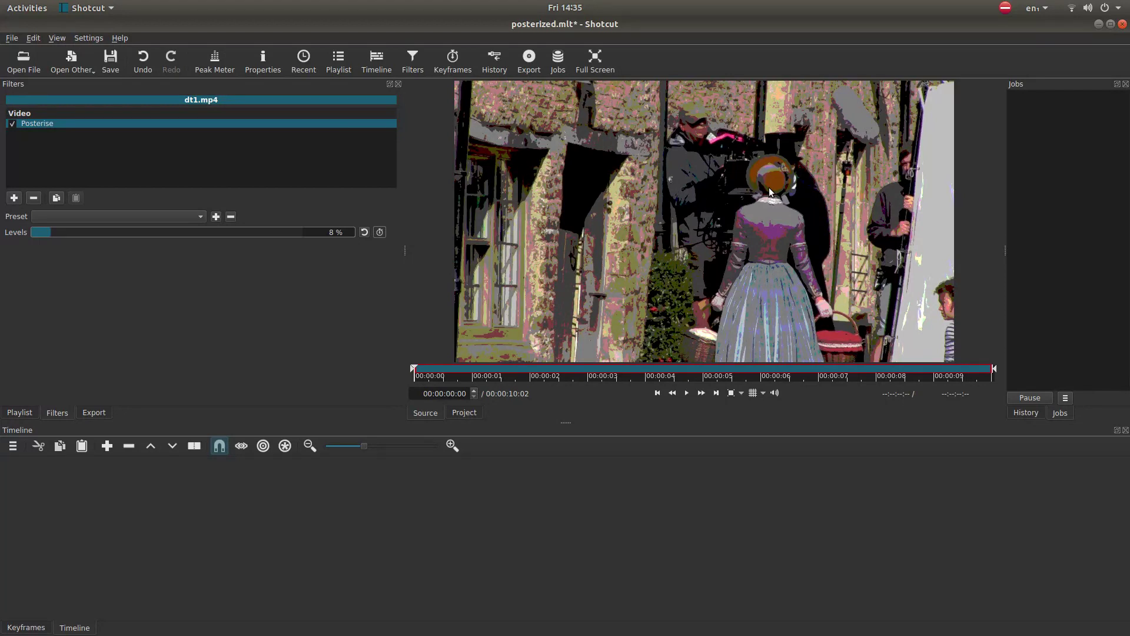
Drag the posterised dt1.mp4 from the source preview onto track V1
drag(771, 190, 17, 510)
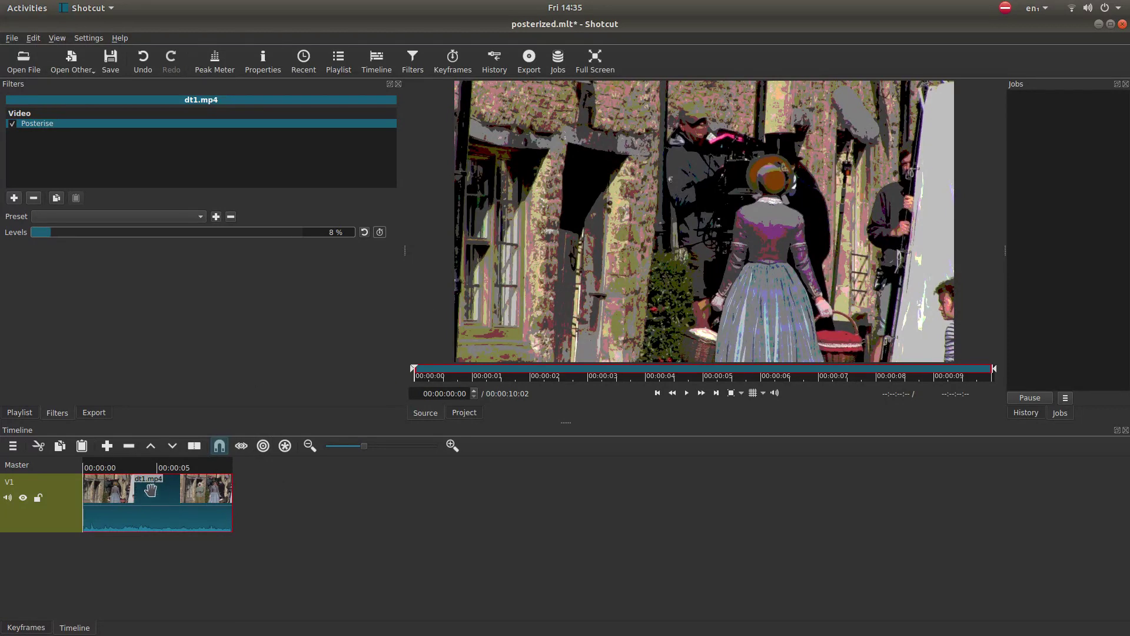
Open the Export panel showing the output presets
click(104, 411)
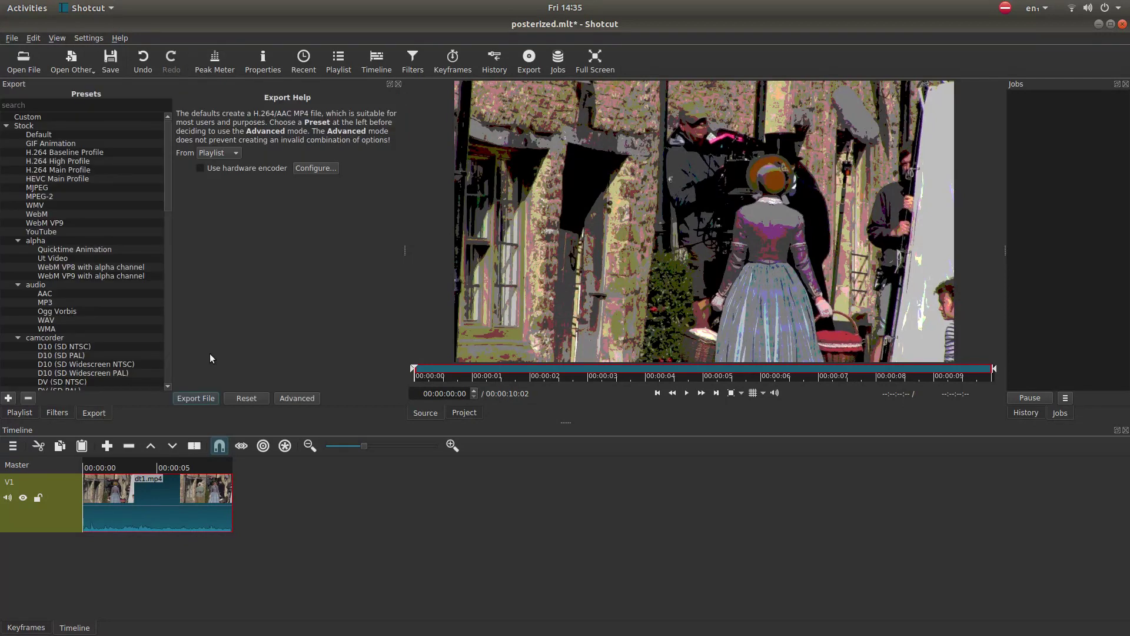